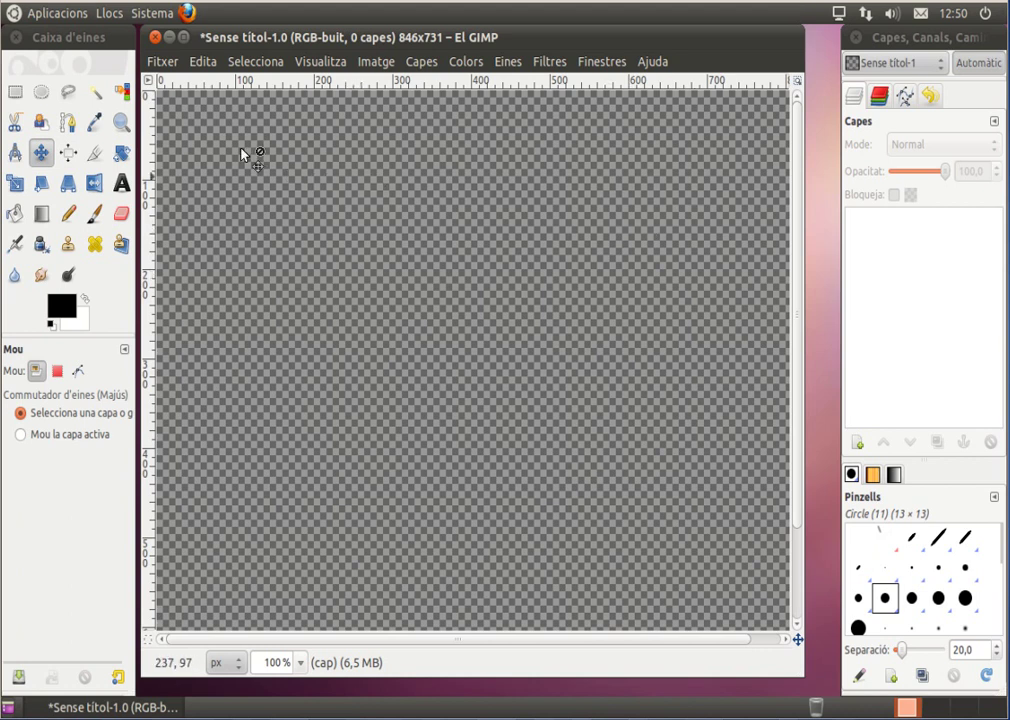
Launch the GIMP image editor from Aplicacions > Gràfics and open its Fitxer menu.
{"action": "left_click", "coordinate": [69, 22]}
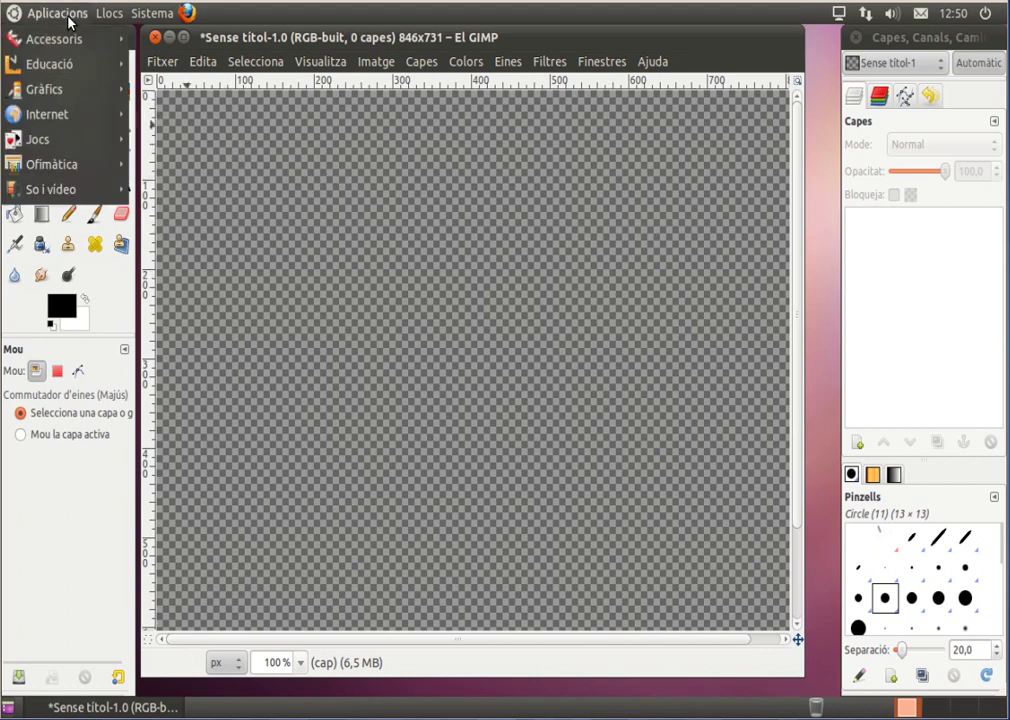
{"action": "mouse_move", "coordinate": [45, 89]}
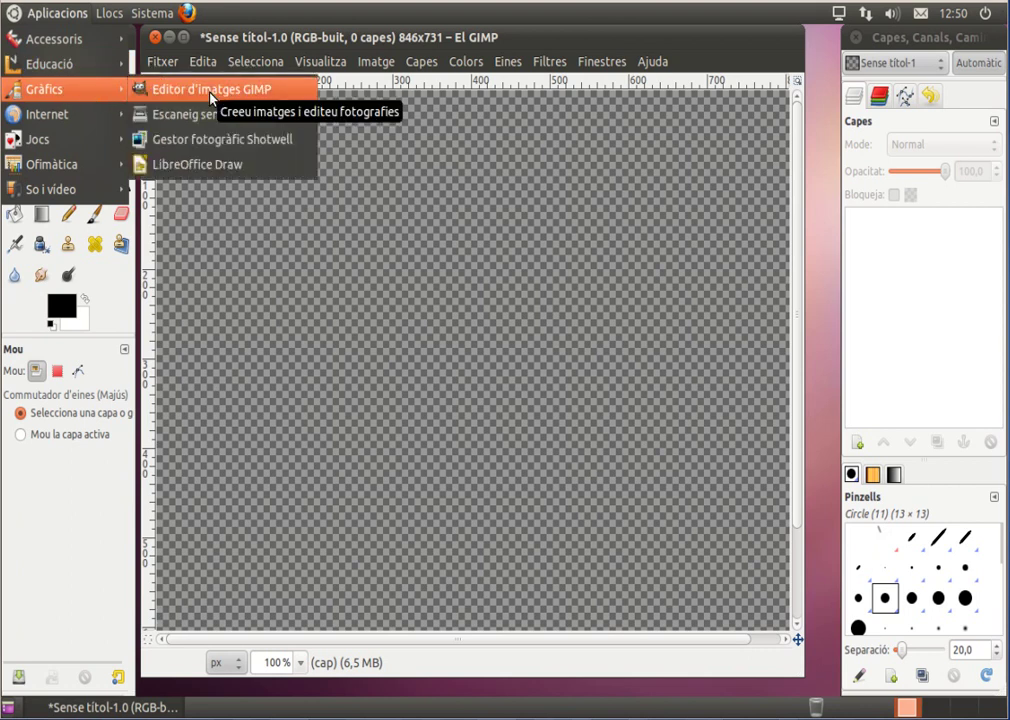
{"action": "left_click", "coordinate": [420, 260]}
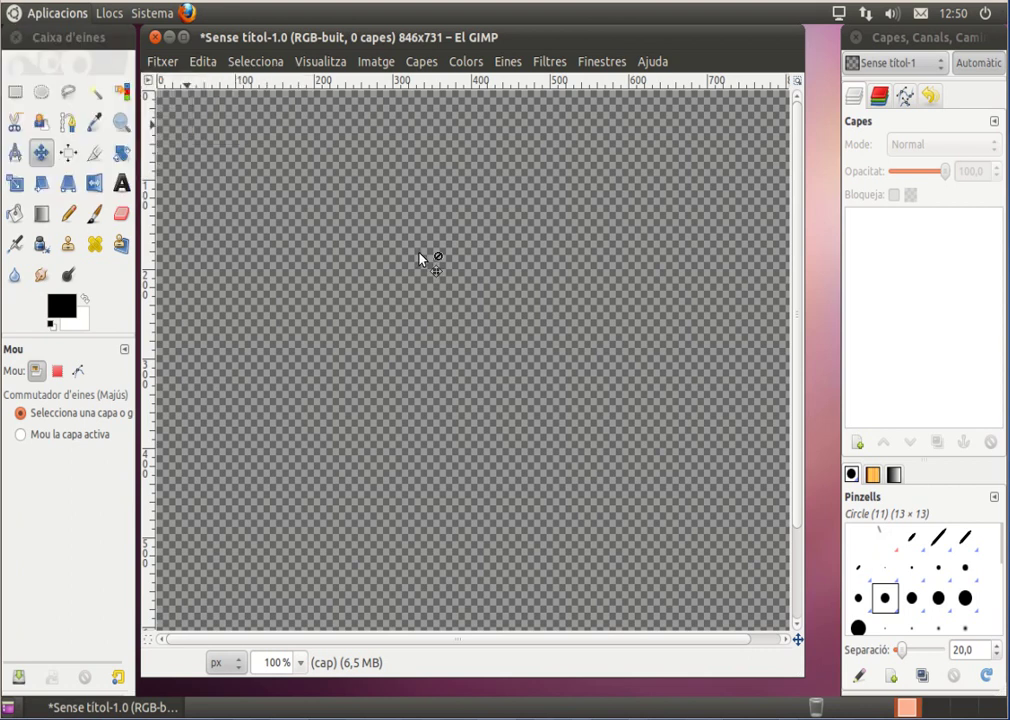
{"action": "left_click", "coordinate": [163, 63]}
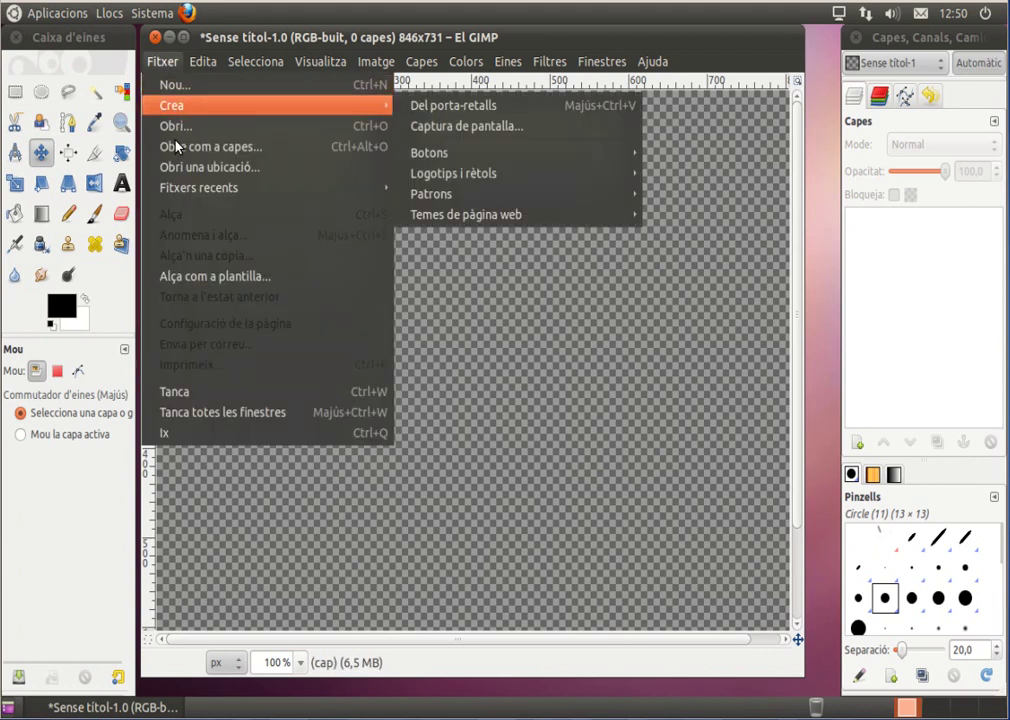
{"action": "mouse_move", "coordinate": [270, 105]}
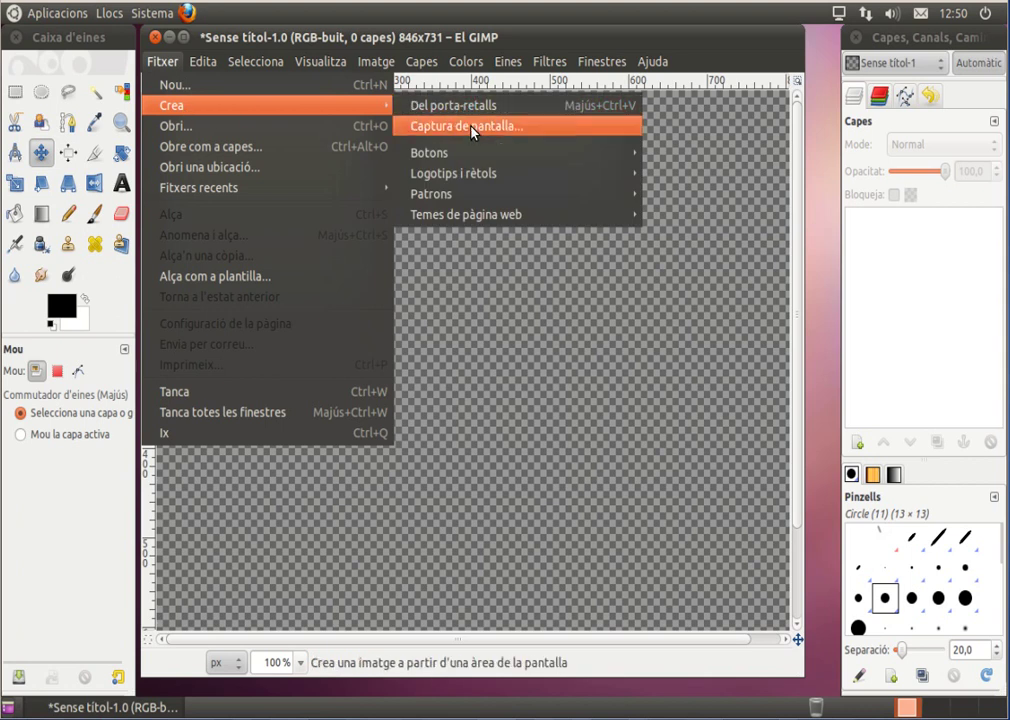
Take a full-screen screenshot with the mouse pointer included and a 1-second delay.
{"action": "left_click", "coordinate": [474, 133]}
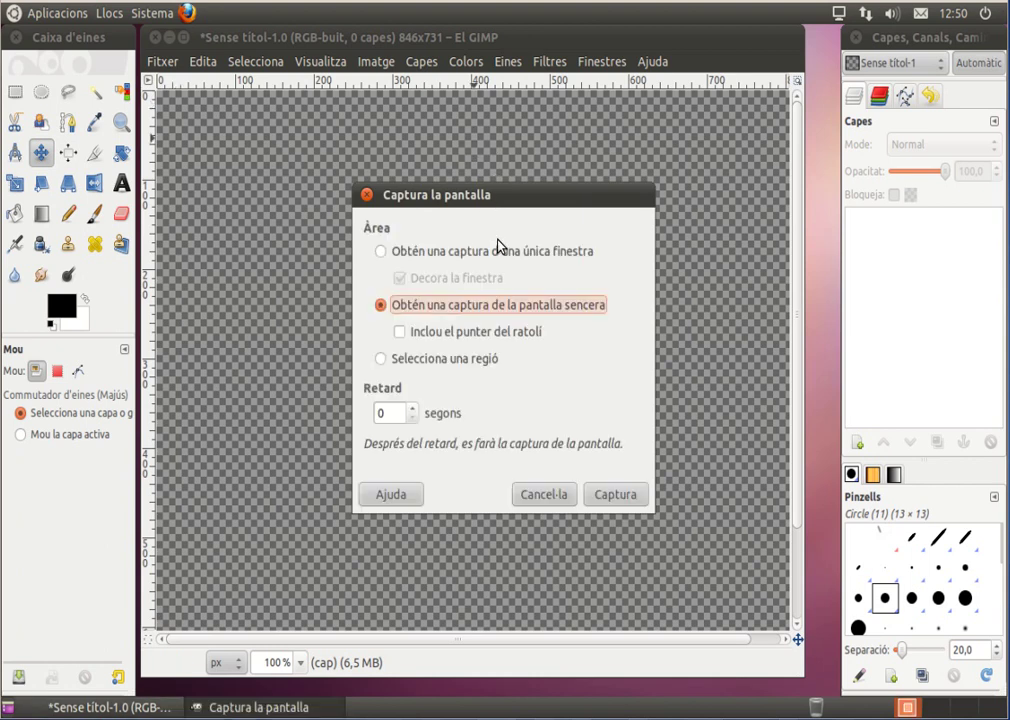
{"action": "left_click", "coordinate": [491, 340]}
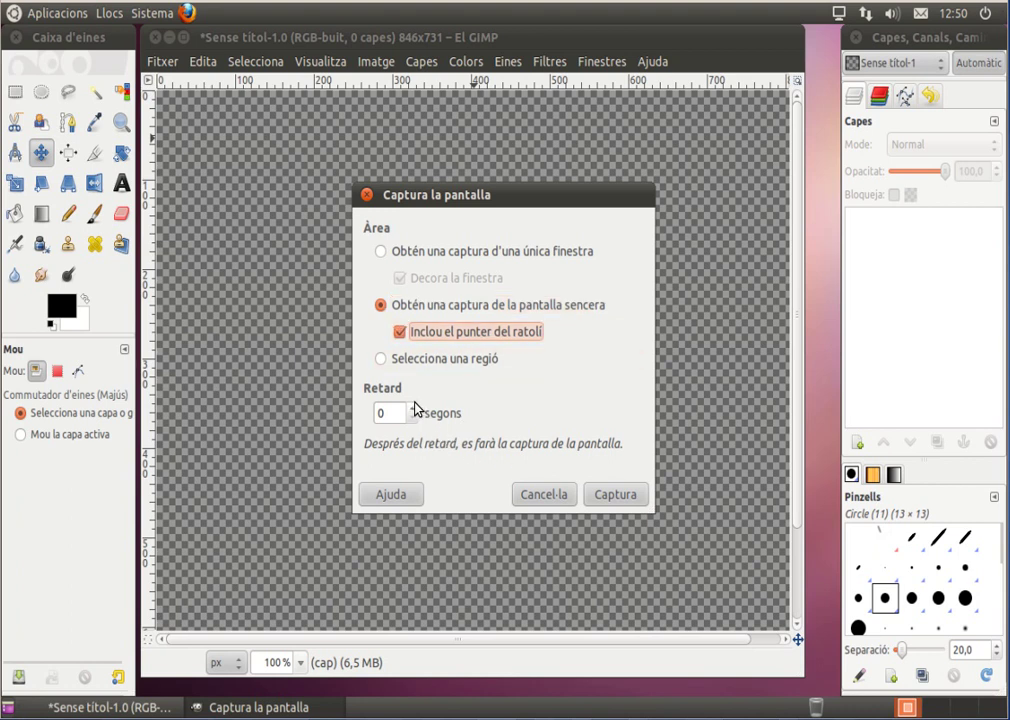
{"action": "left_click", "coordinate": [412, 408]}
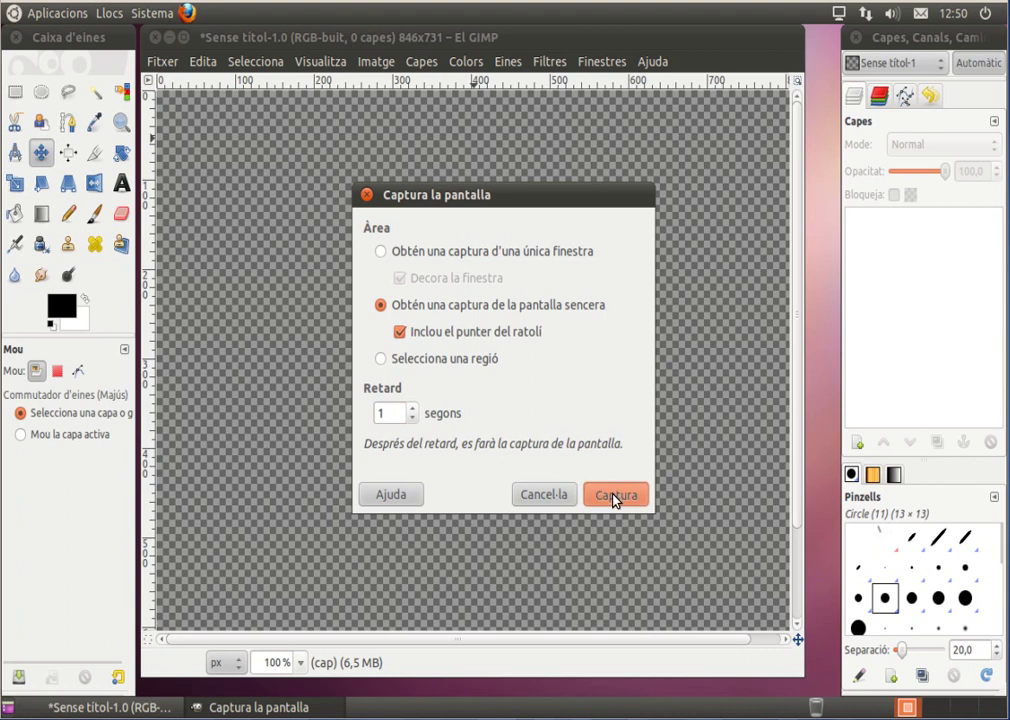
{"action": "left_click", "coordinate": [614, 495]}
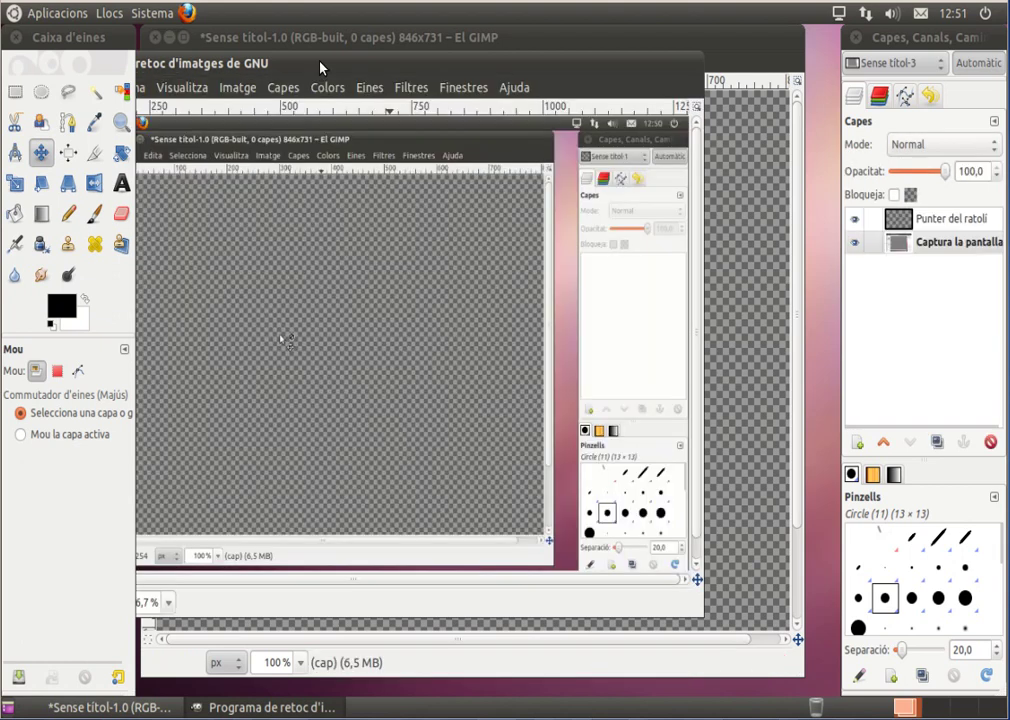
Move the new screenshot window aside and choose Fitxer > Anomena i alça for it.
{"action": "left_click_drag", "start_coordinate": [320, 67], "coordinate": [460, 62]}
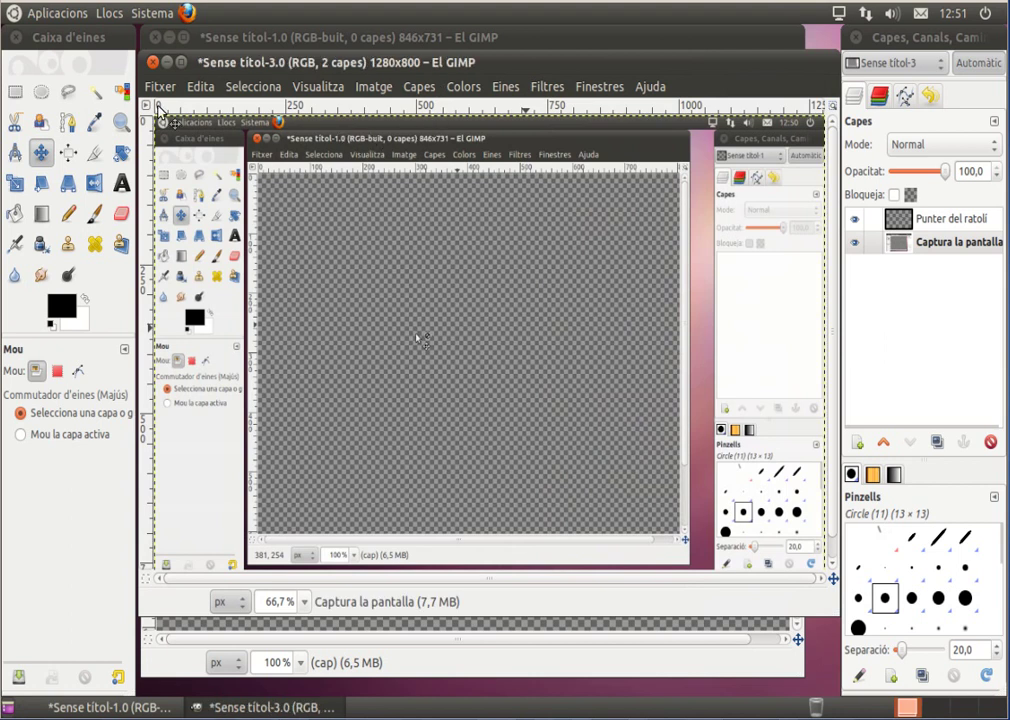
{"action": "left_click", "coordinate": [160, 86]}
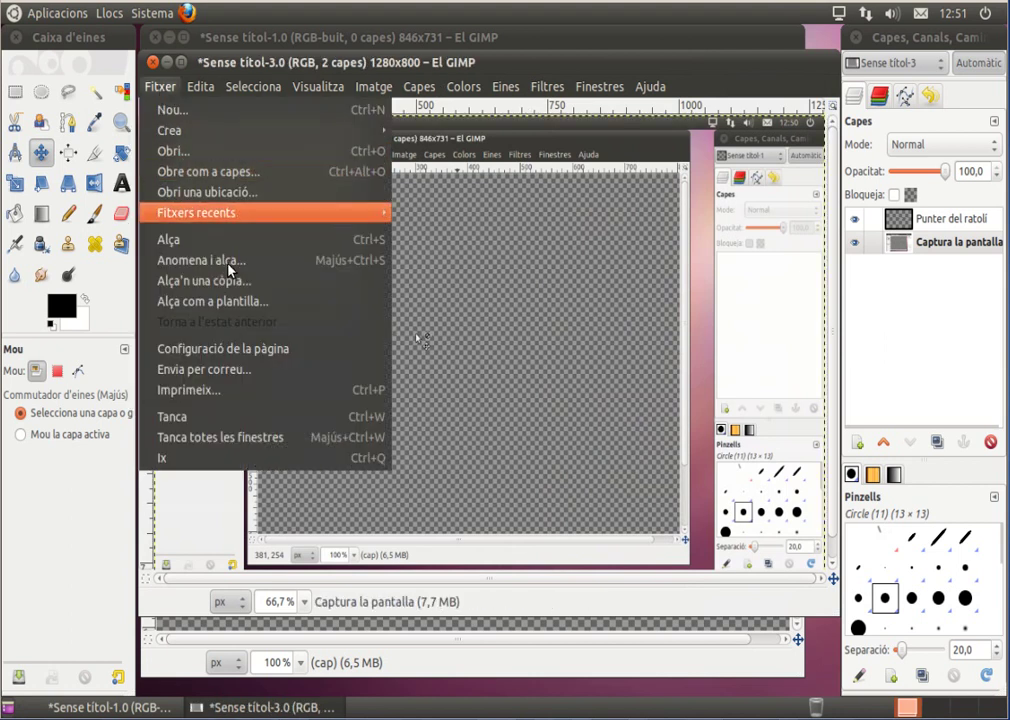
{"action": "left_click", "coordinate": [333, 262]}
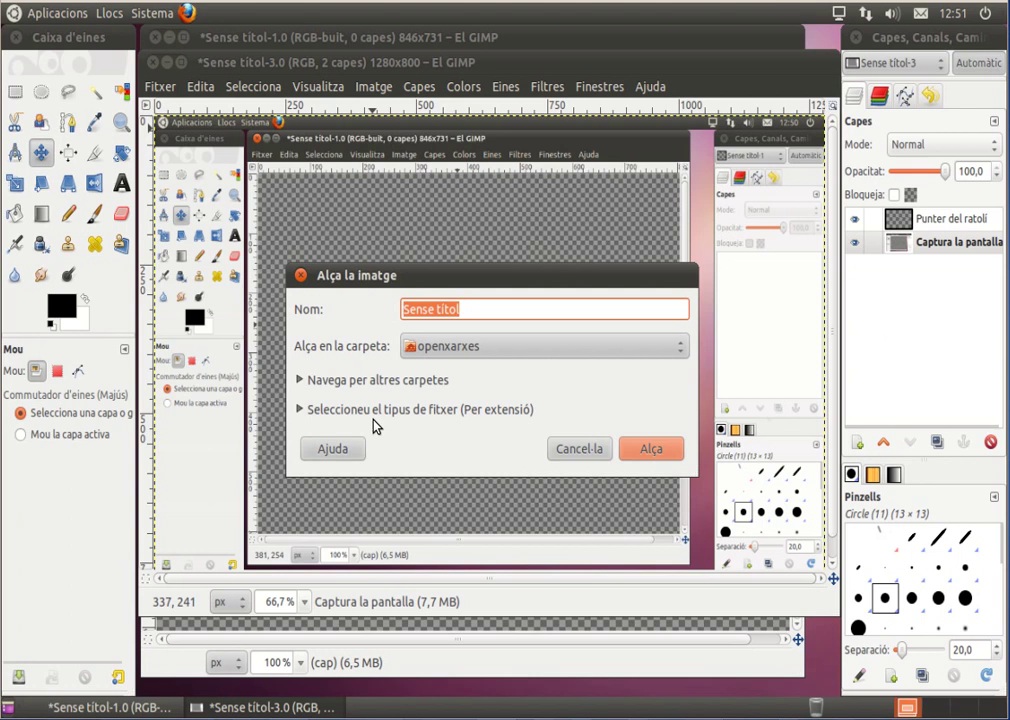
Set the save file type to Imatge JPEG.
{"action": "left_click", "coordinate": [365, 410]}
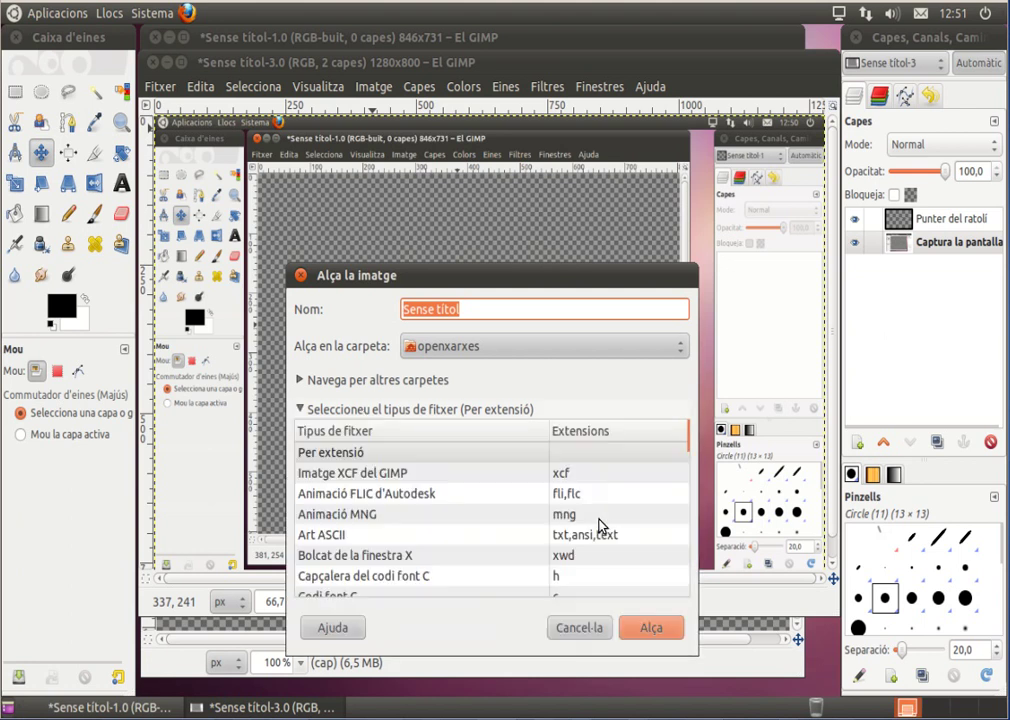
{"action": "scroll", "coordinate": [605, 543], "scroll_direction": "down", "scroll_amount": 2}
{"action": "scroll", "coordinate": [600, 548], "scroll_direction": "down", "scroll_amount": 1}
{"action": "scroll", "coordinate": [600, 548], "scroll_direction": "down", "scroll_amount": 1}
{"action": "scroll", "coordinate": [600, 548], "scroll_direction": "down", "scroll_amount": 2}
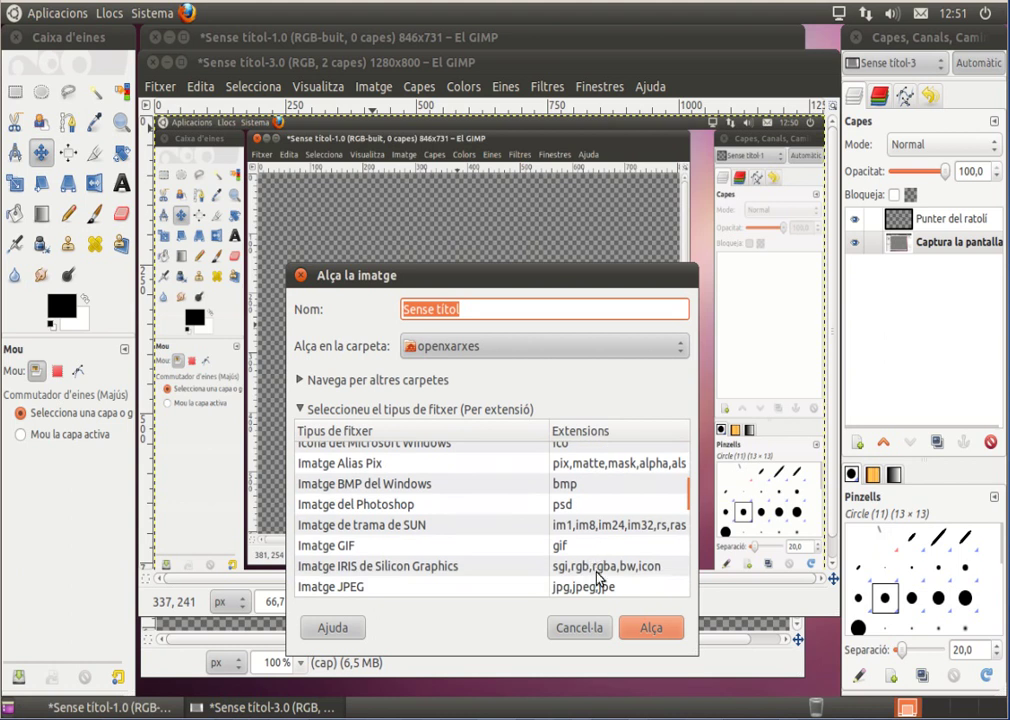
{"action": "left_click", "coordinate": [603, 590]}
Save the image as captura-escriptori.jpg in the Imatges folder.
{"action": "left_click", "coordinate": [412, 302]}
{"action": "key", "text": "Right"}
{"action": "key", "text": "shift+Home"}
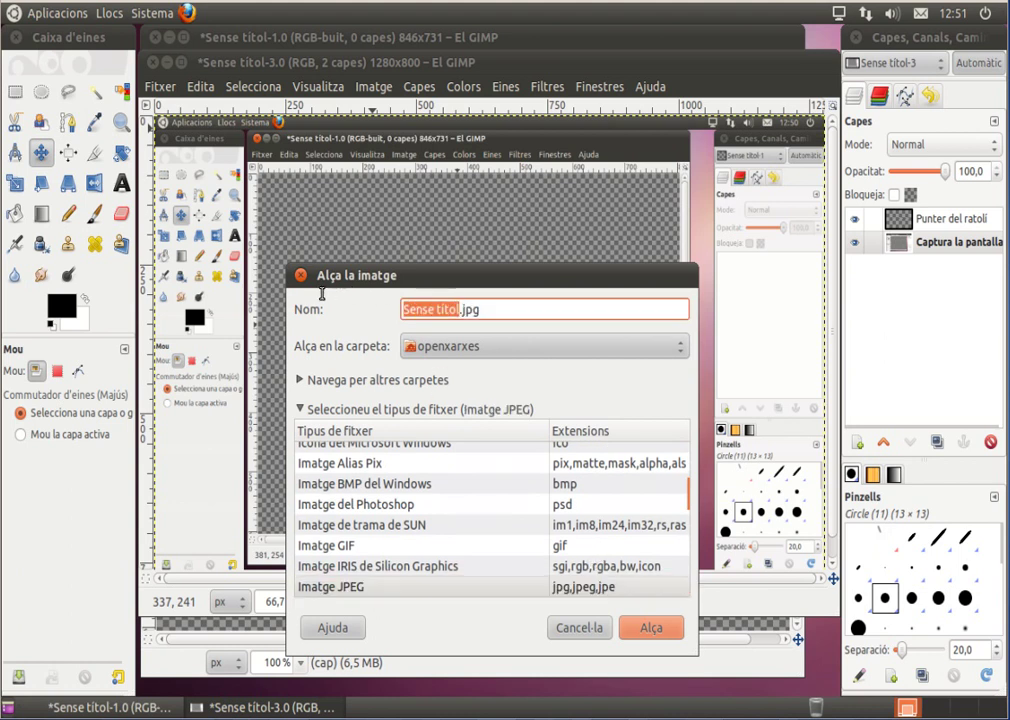
{"action": "type", "text": "captura"}
{"action": "type", "text": "-escriptori"}
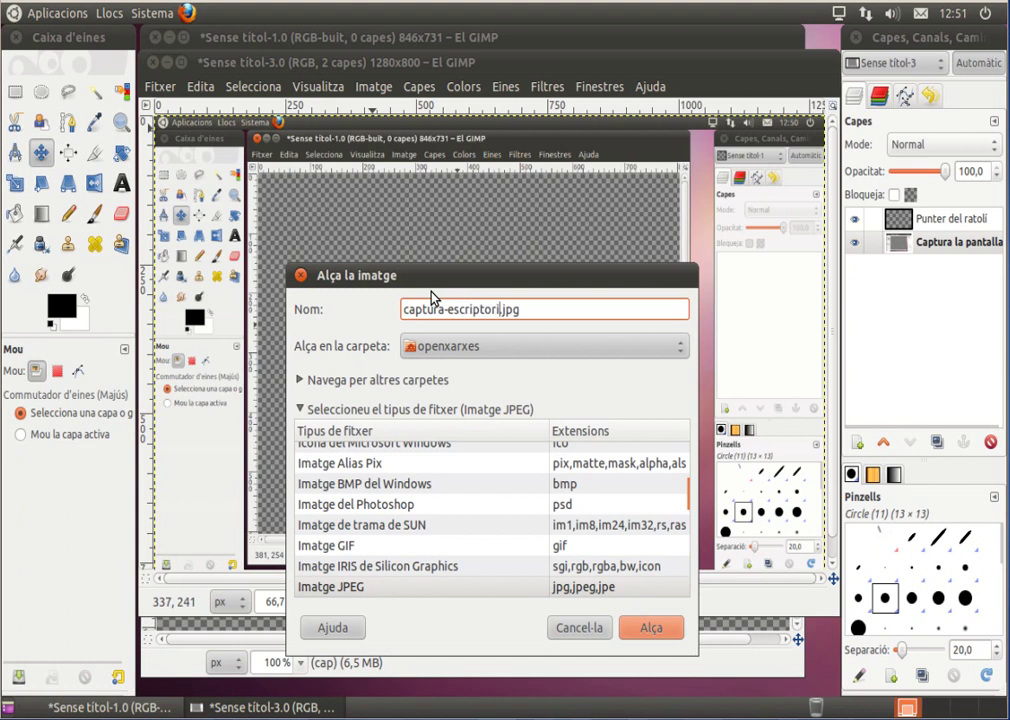
{"action": "left_click", "coordinate": [552, 350]}
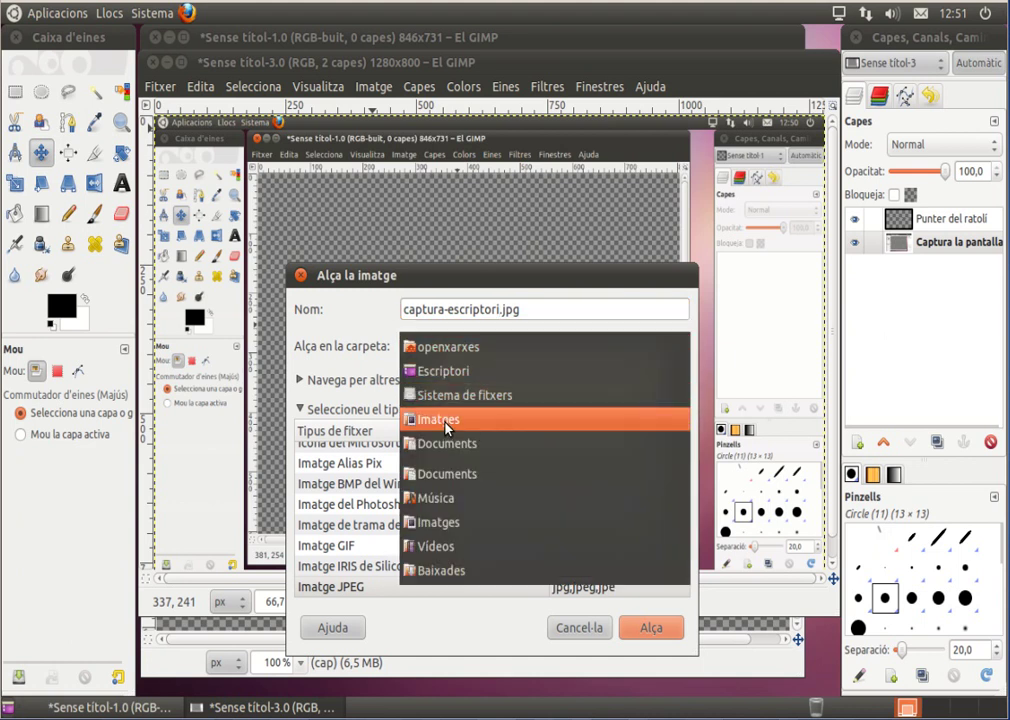
{"action": "left_click", "coordinate": [492, 422]}
{"action": "left_click", "coordinate": [650, 630]}
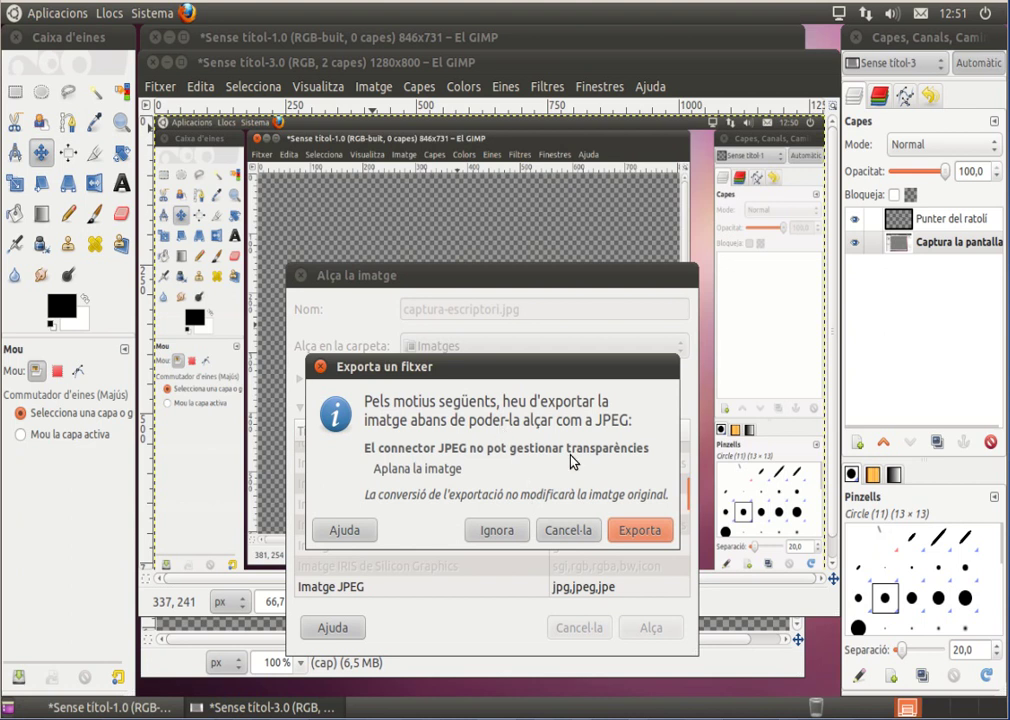
Export the flattened image as JPEG with preview shown and quality set to 50.
{"action": "left_click", "coordinate": [657, 540]}
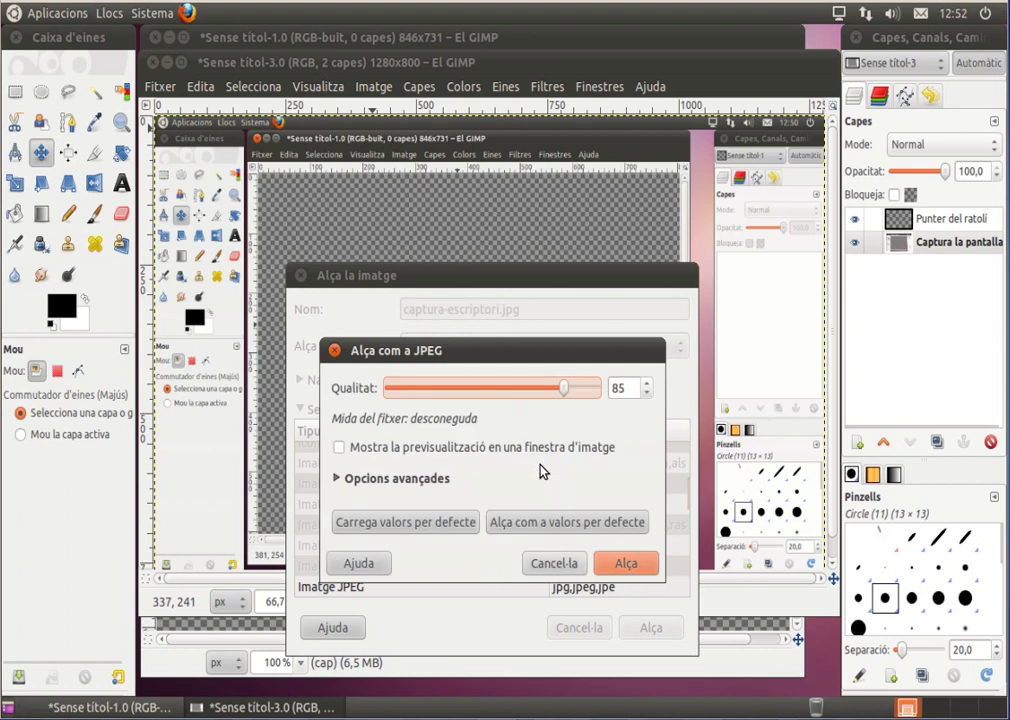
{"action": "left_click", "coordinate": [340, 453]}
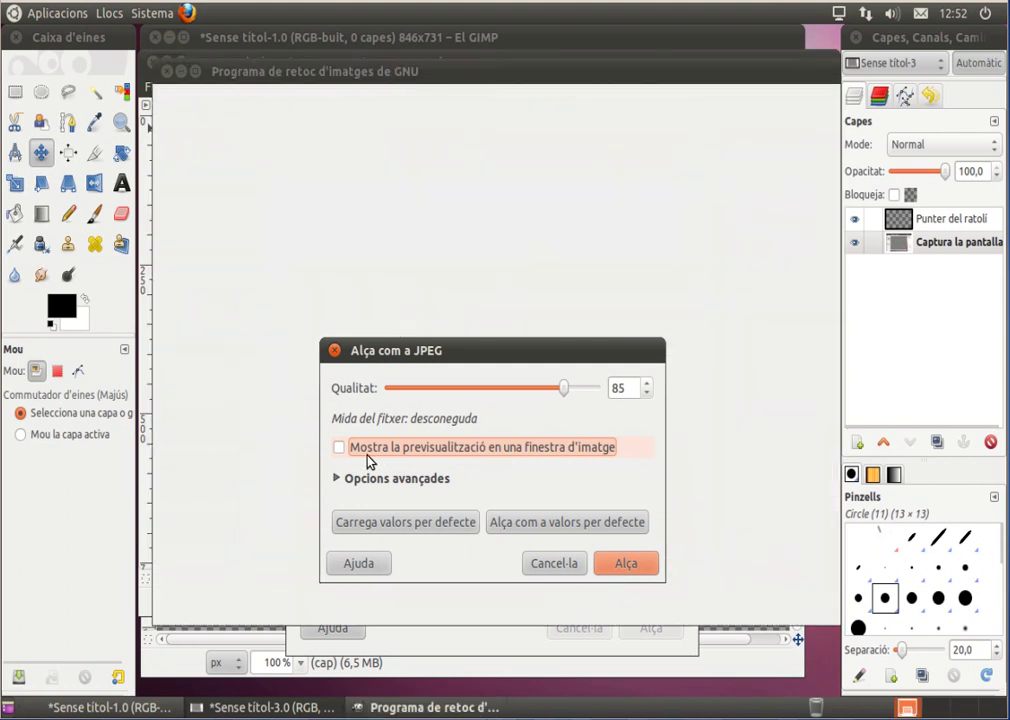
{"action": "left_click", "coordinate": [368, 458]}
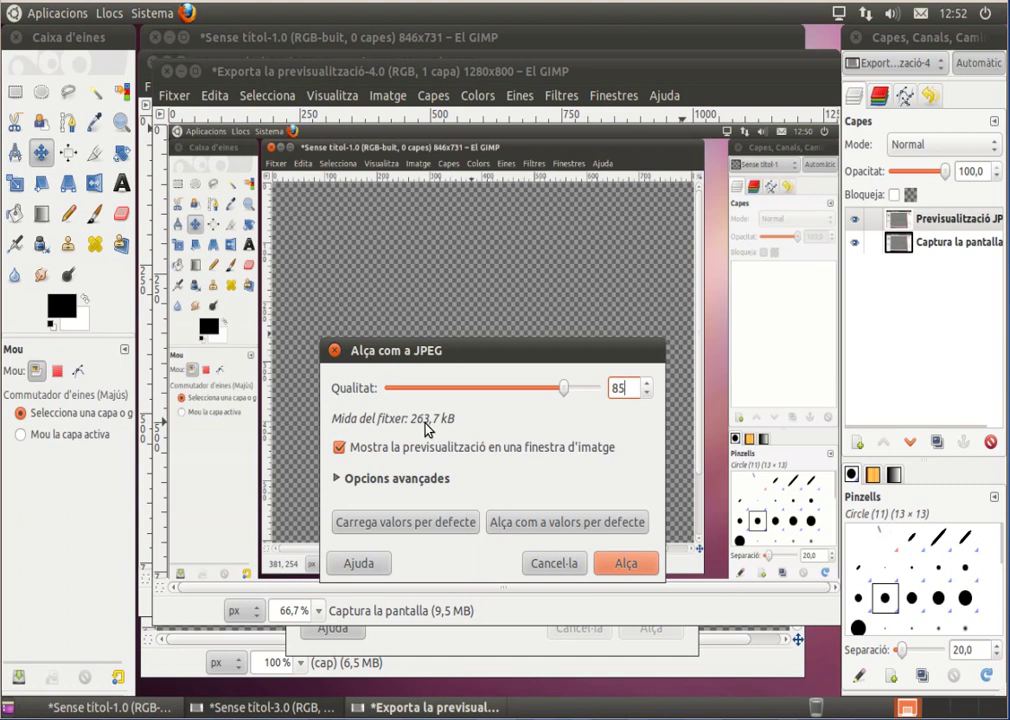
{"action": "left_click_drag", "start_coordinate": [622, 388], "coordinate": [608, 387]}
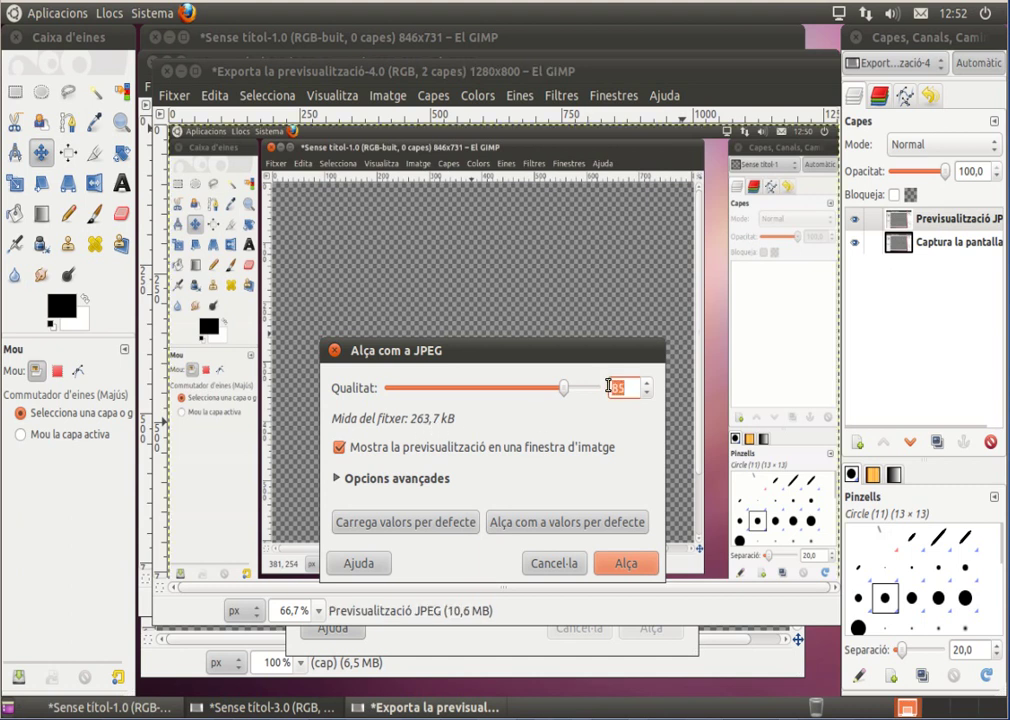
{"action": "type", "text": "50"}
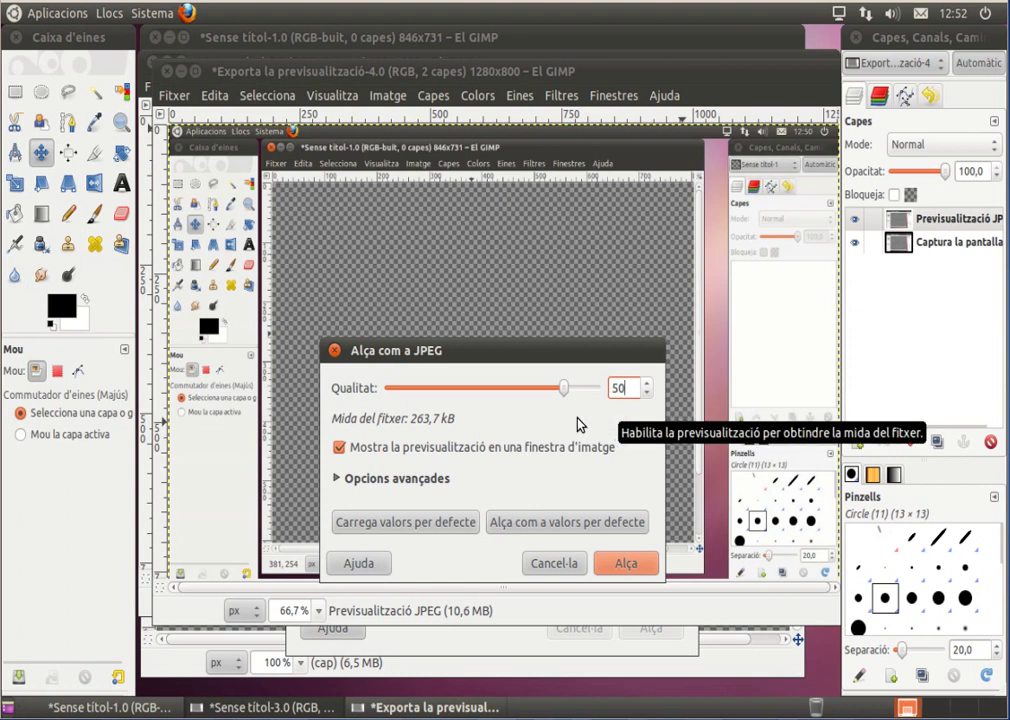
{"action": "key", "text": "Return"}
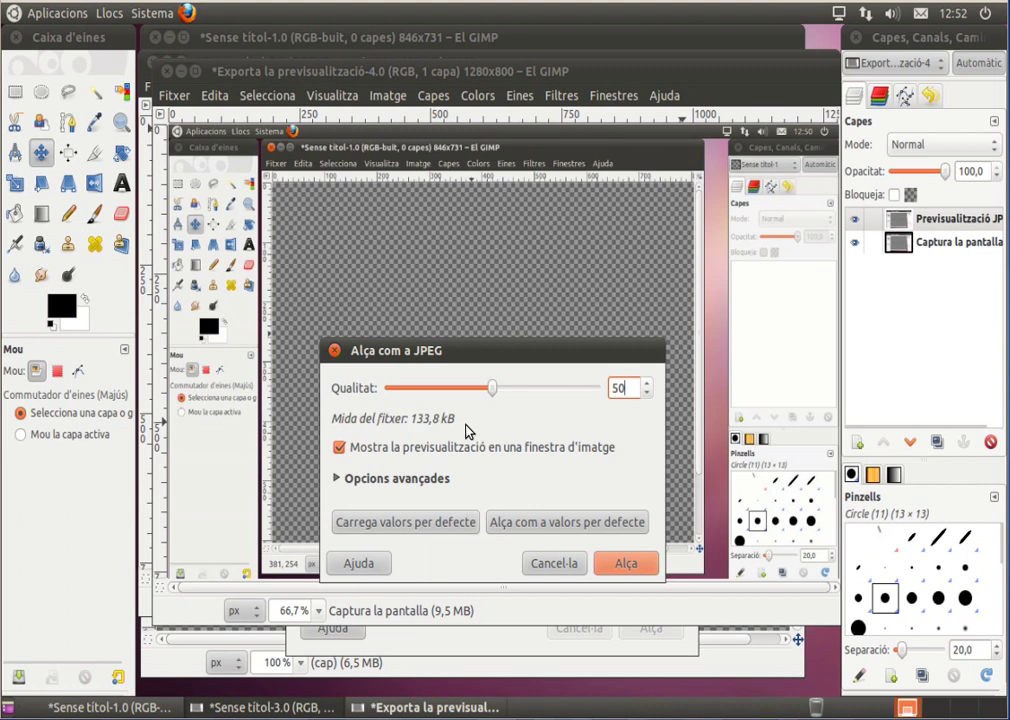
{"action": "left_click", "coordinate": [627, 568]}
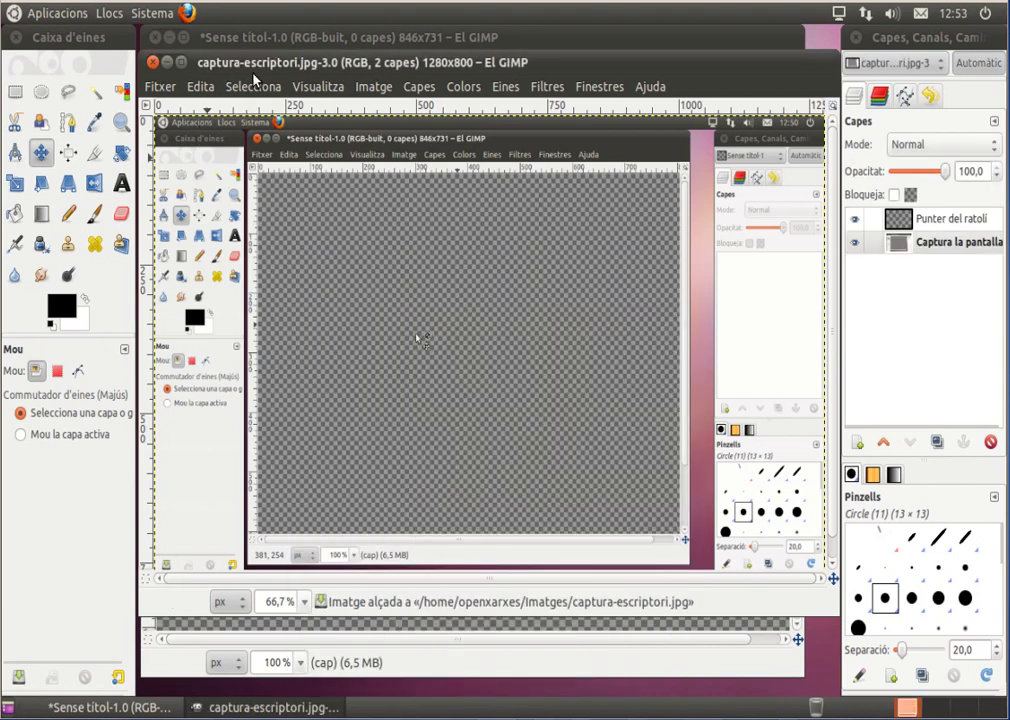
Close captura-escriptori.jpg, discard the untitled image without saving, and open the Llocs menu.
{"action": "left_click", "coordinate": [152, 62]}
{"action": "left_click", "coordinate": [155, 39]}
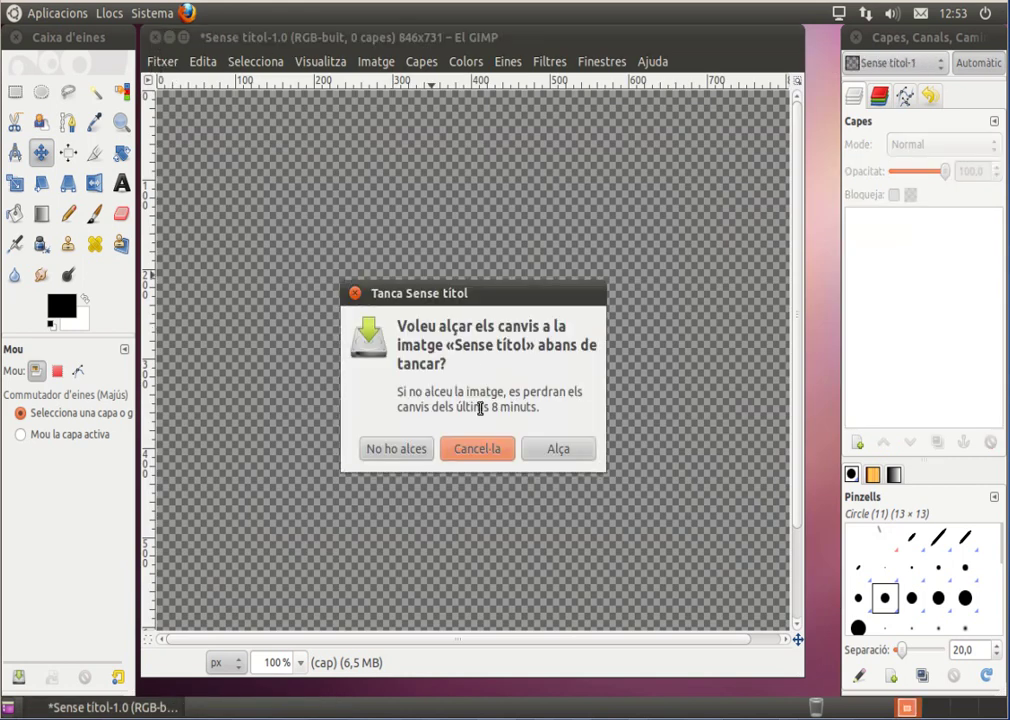
{"action": "left_click", "coordinate": [415, 451]}
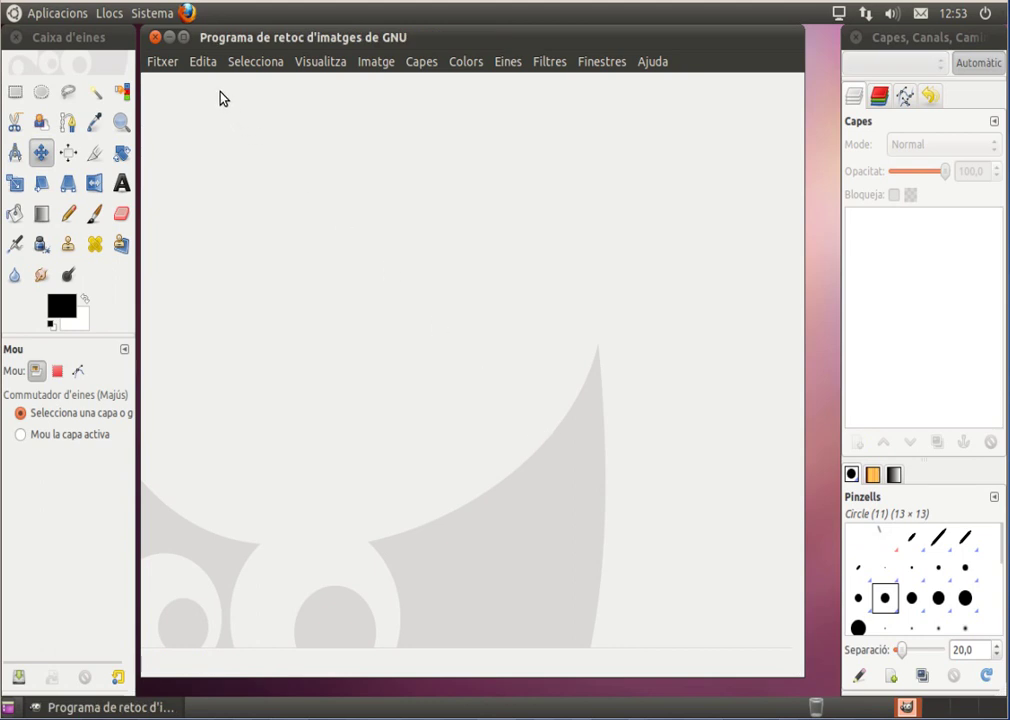
{"action": "left_click", "coordinate": [110, 13]}
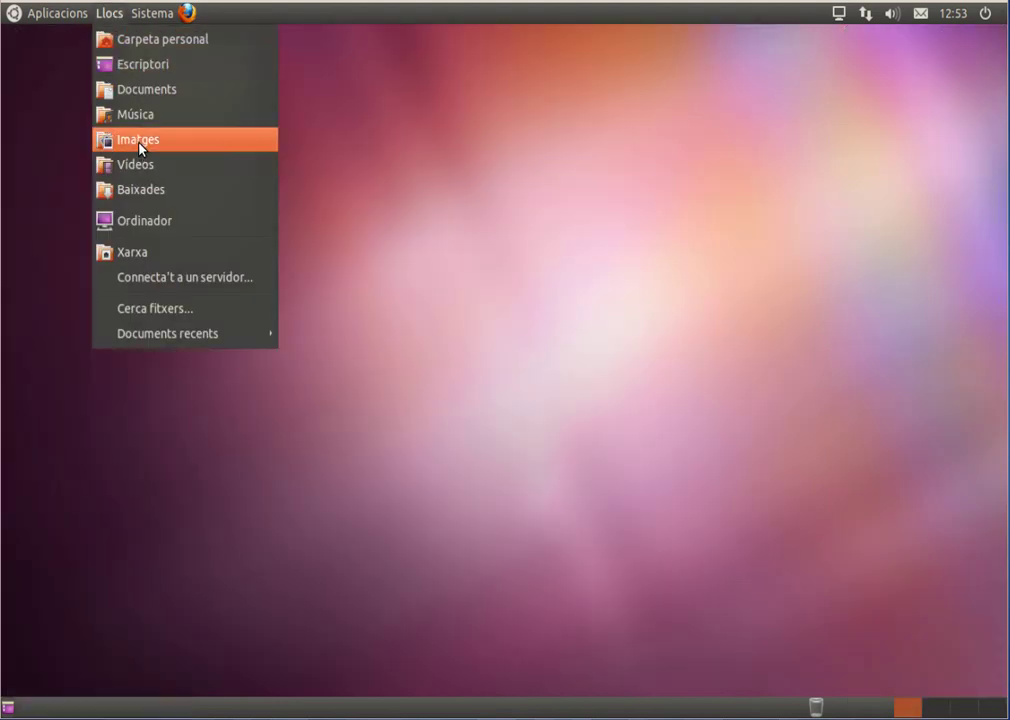
Open the Imatges folder and open captura-escriptori.jpg with the Visualitzador d'imatges.
{"action": "left_click", "coordinate": [138, 141]}
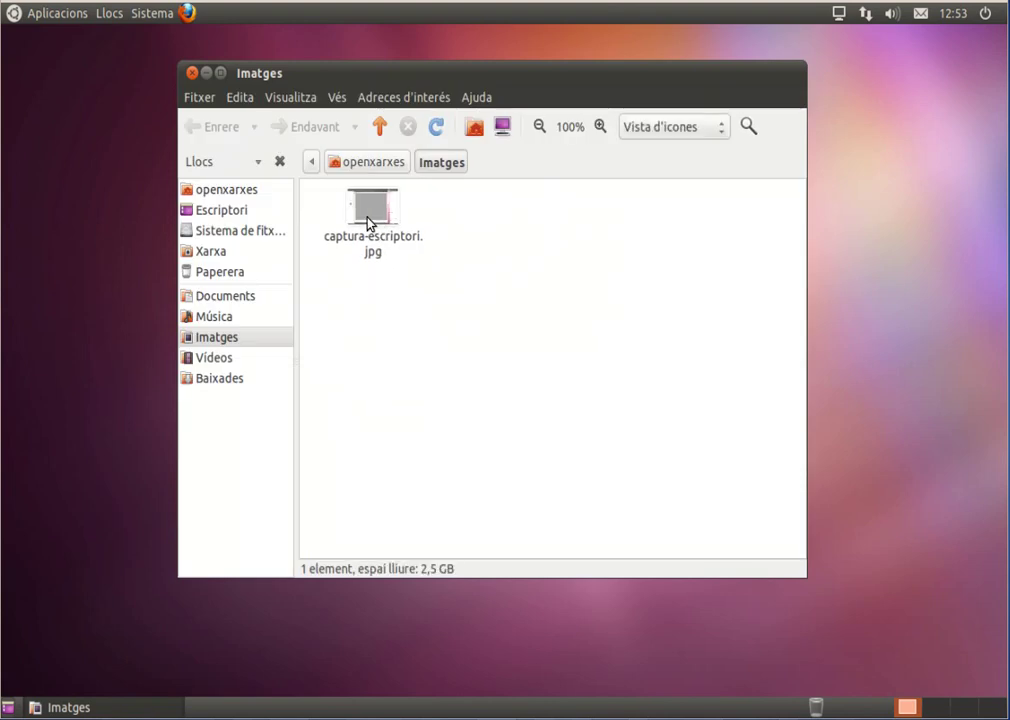
{"action": "right_click", "coordinate": [366, 215]}
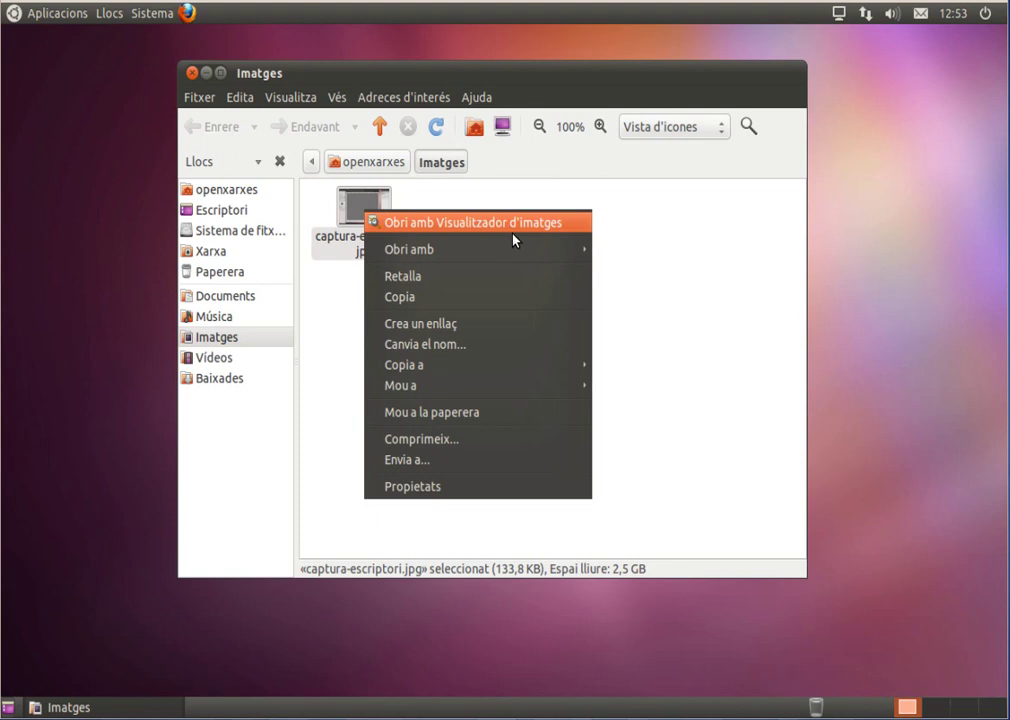
{"action": "mouse_move", "coordinate": [470, 249]}
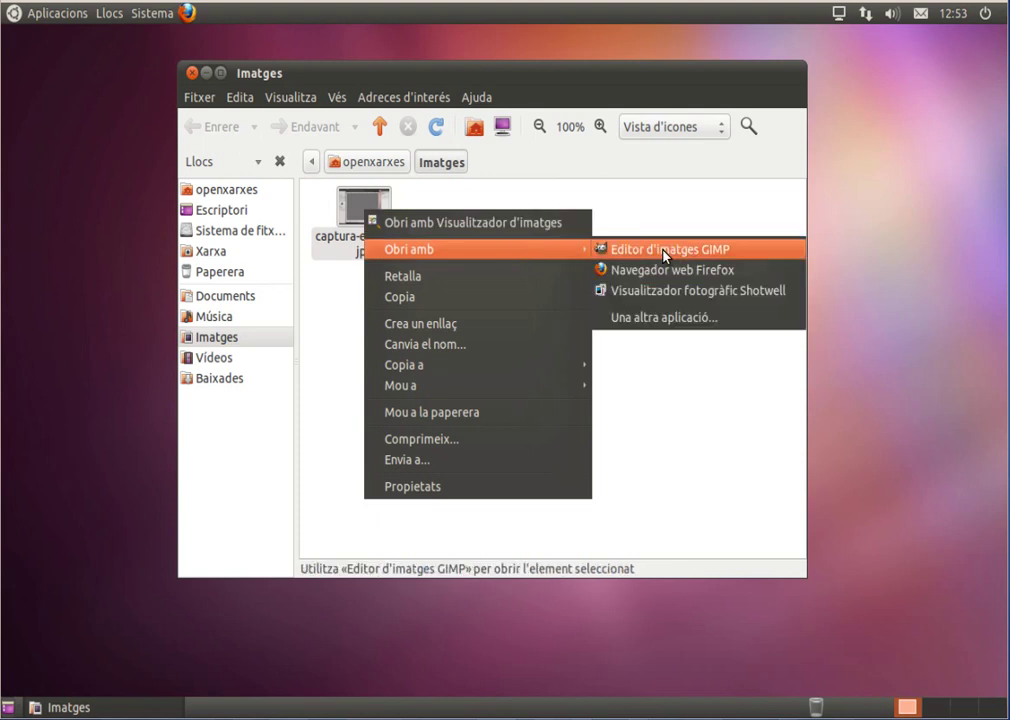
{"action": "left_click", "coordinate": [528, 223]}
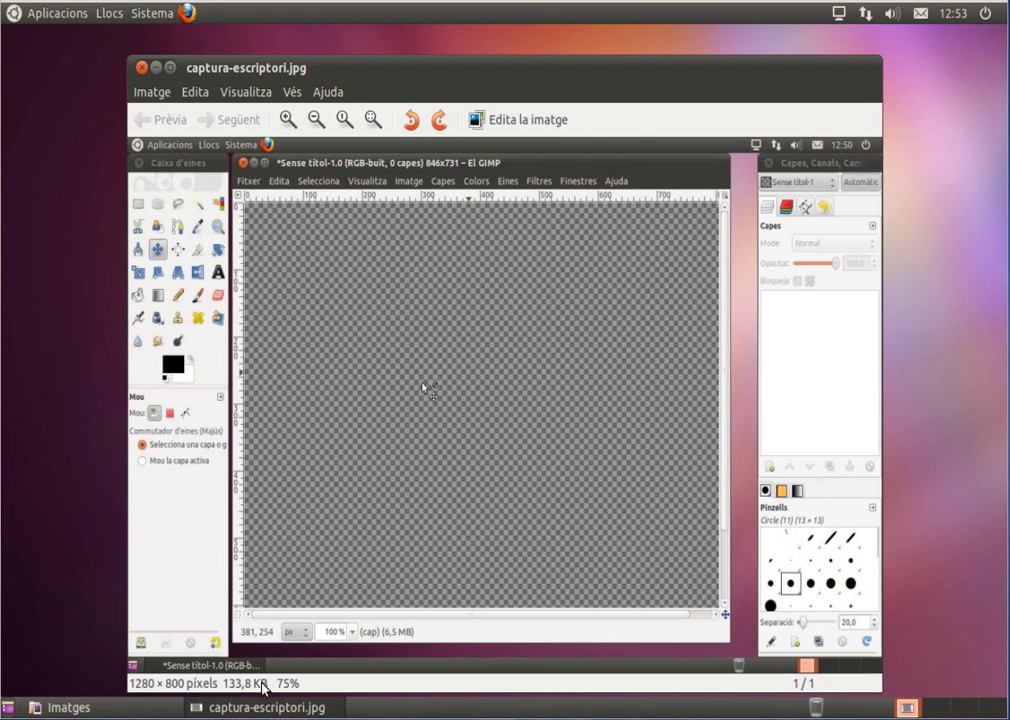
Show captura-escriptori.jpg at 100% size, browse the Vés and Visualitza menus, then go full screen.
{"action": "left_click", "coordinate": [344, 121]}
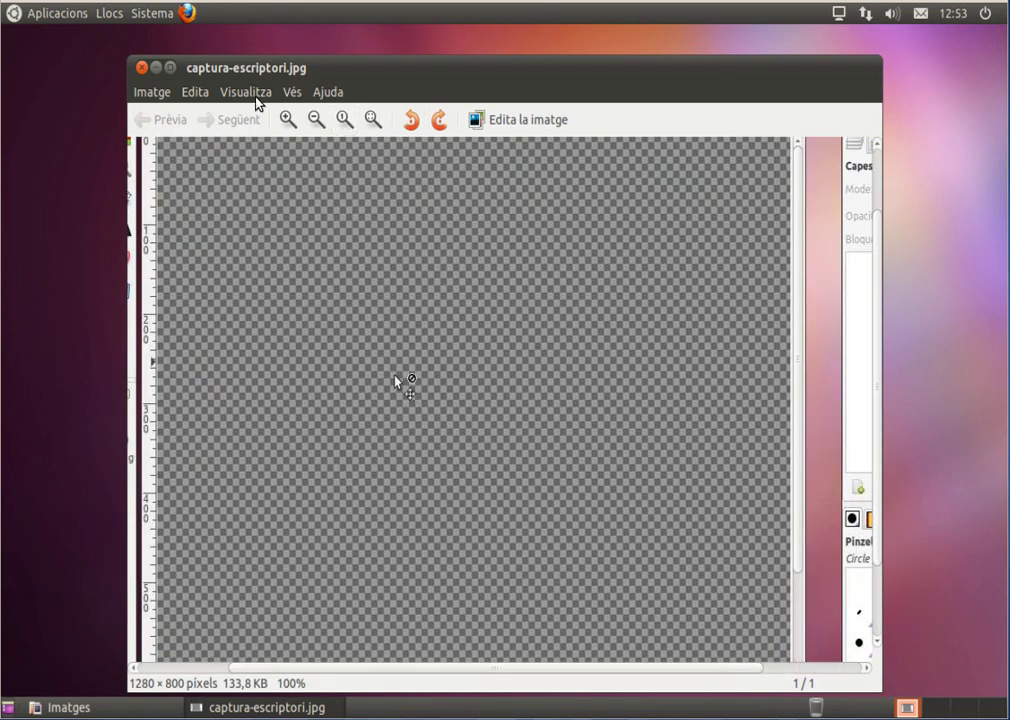
{"action": "left_click", "coordinate": [292, 92]}
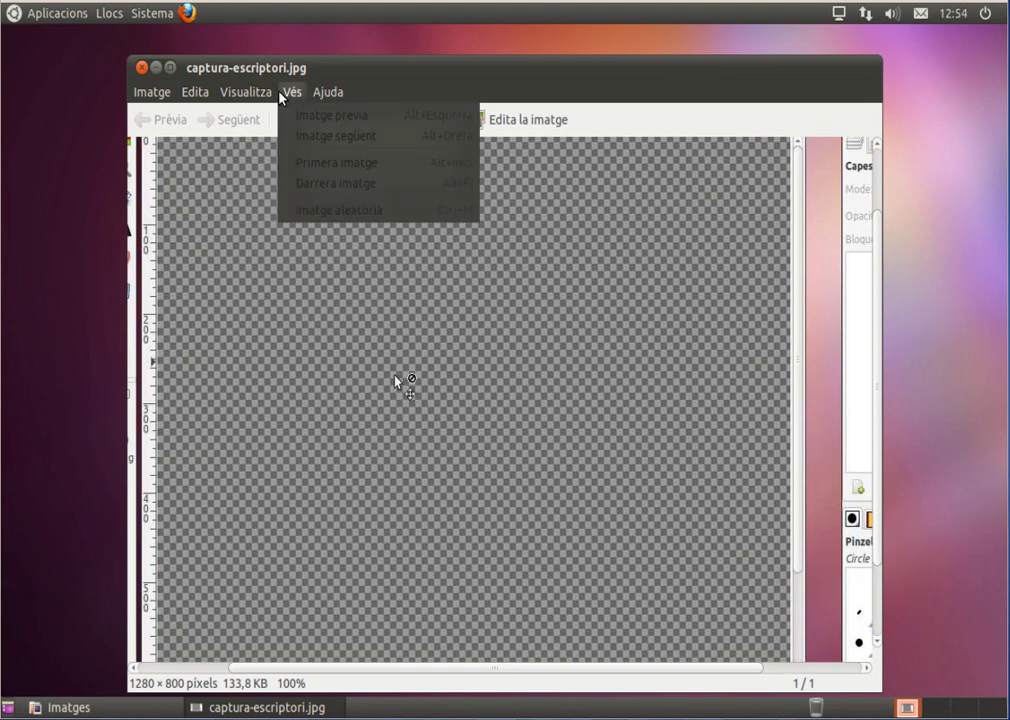
{"action": "left_click", "coordinate": [292, 92]}
{"action": "left_click", "coordinate": [250, 93]}
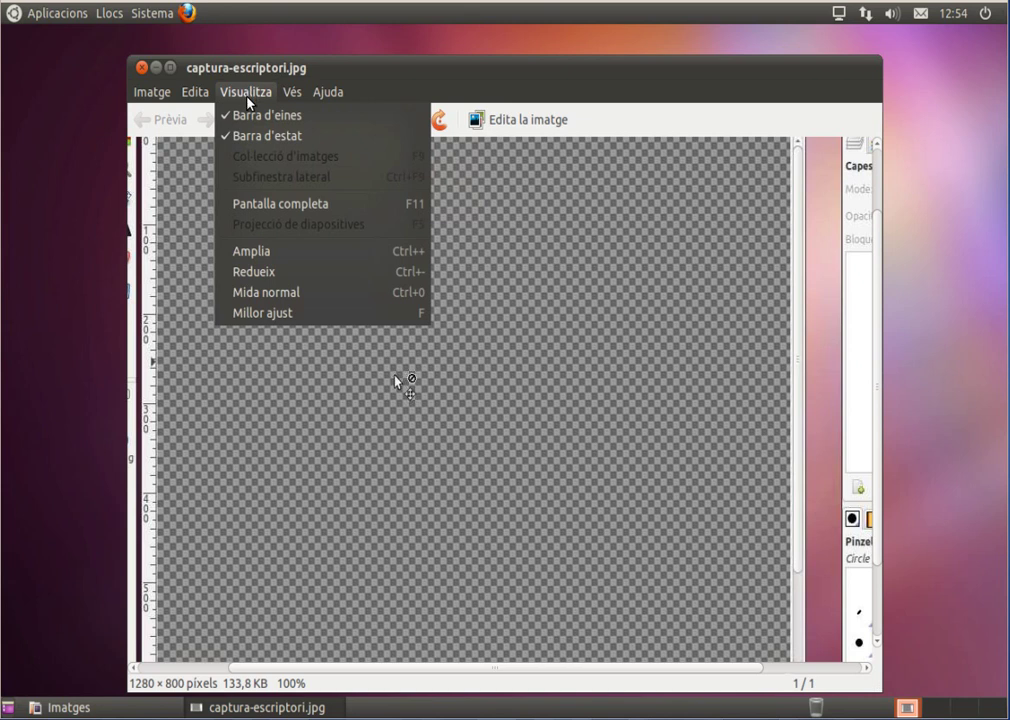
{"action": "left_click", "coordinate": [329, 205]}
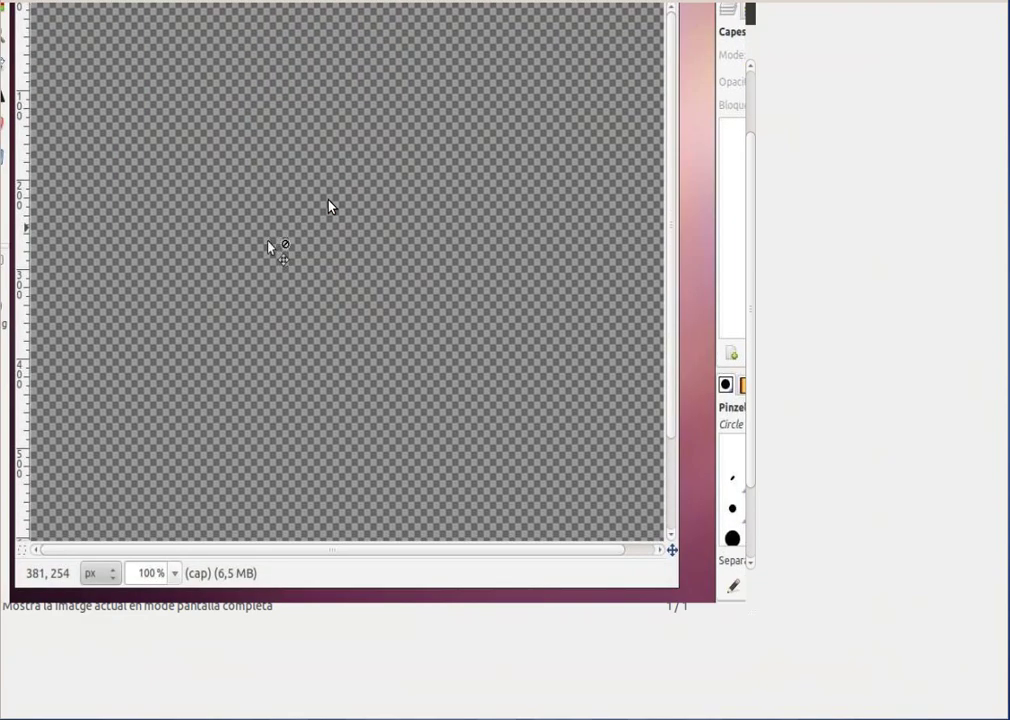